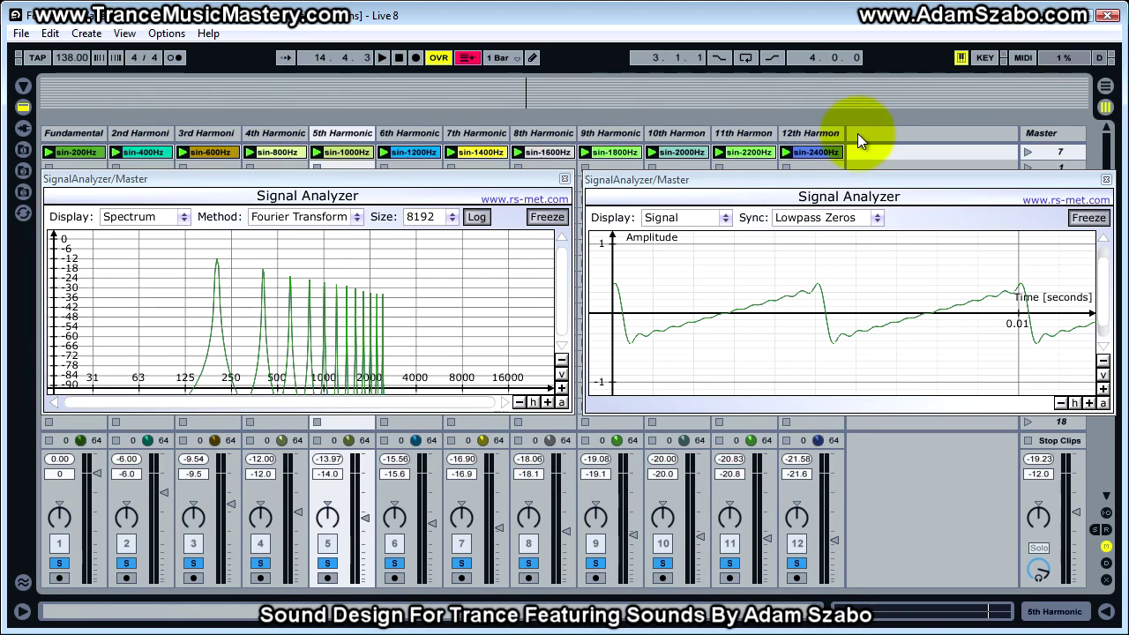
# Step: Solo the 10th and 7th harmonic tracks
pyautogui.click(660, 561)
pyautogui.click(461, 562)
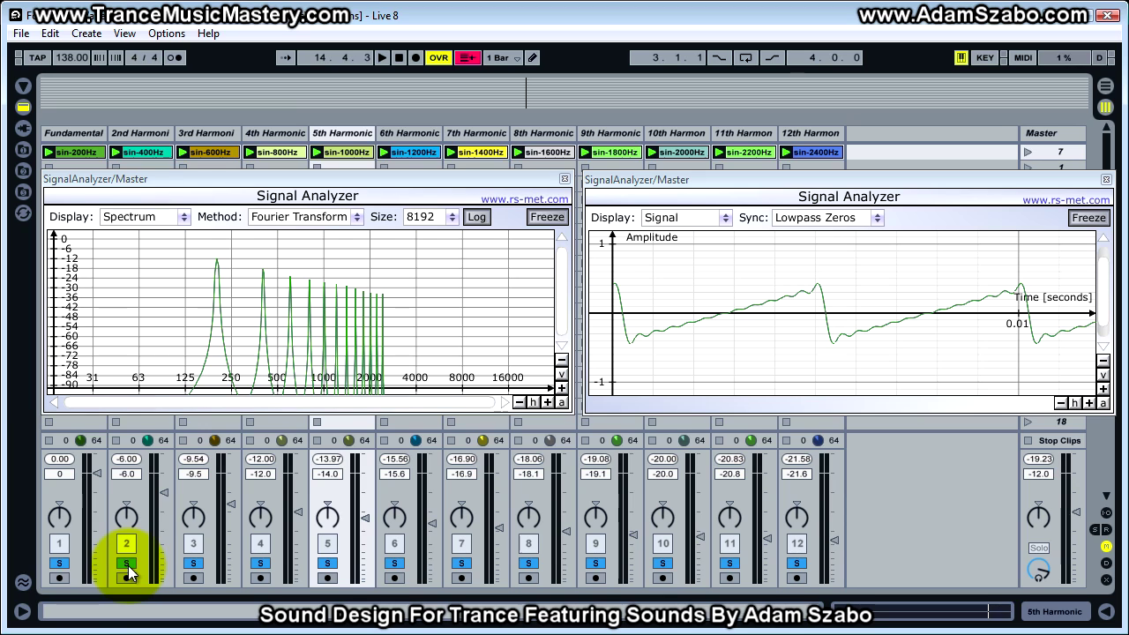
# Step: Start playback of the soloed harmonic tracks
pyautogui.press('space')
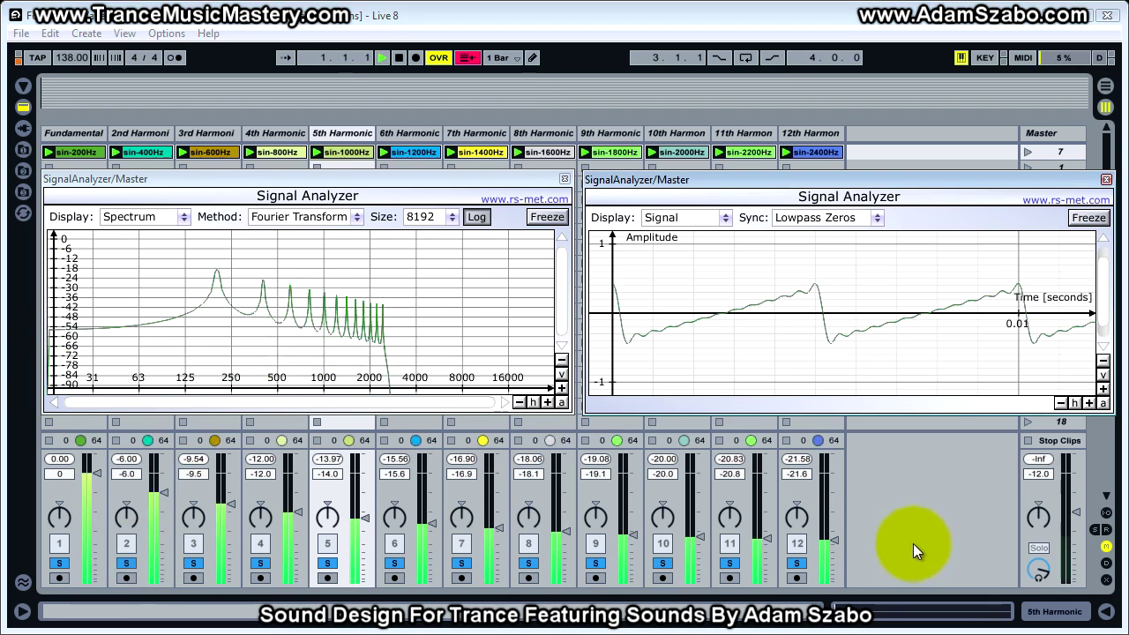
pyautogui.click(193, 562)
pyautogui.click(126, 563)
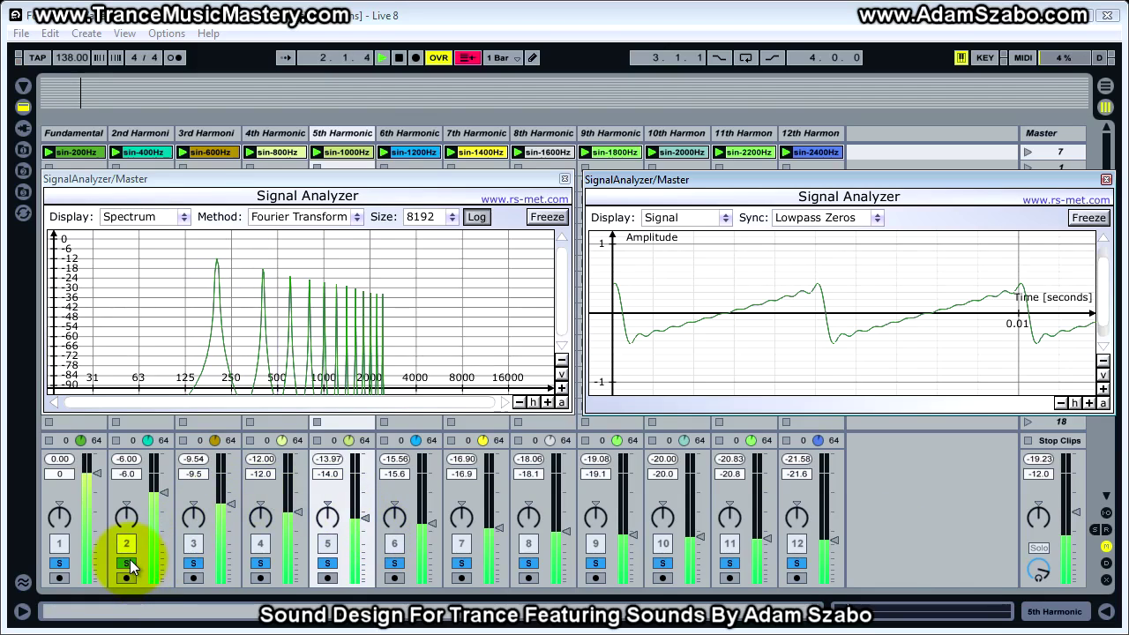
# Step: Un-solo the 12th, 10th, 8th, 6th, 4th and 2nd harmonics, keeping only odd ones
pyautogui.click(799, 563)
pyautogui.click(732, 563)
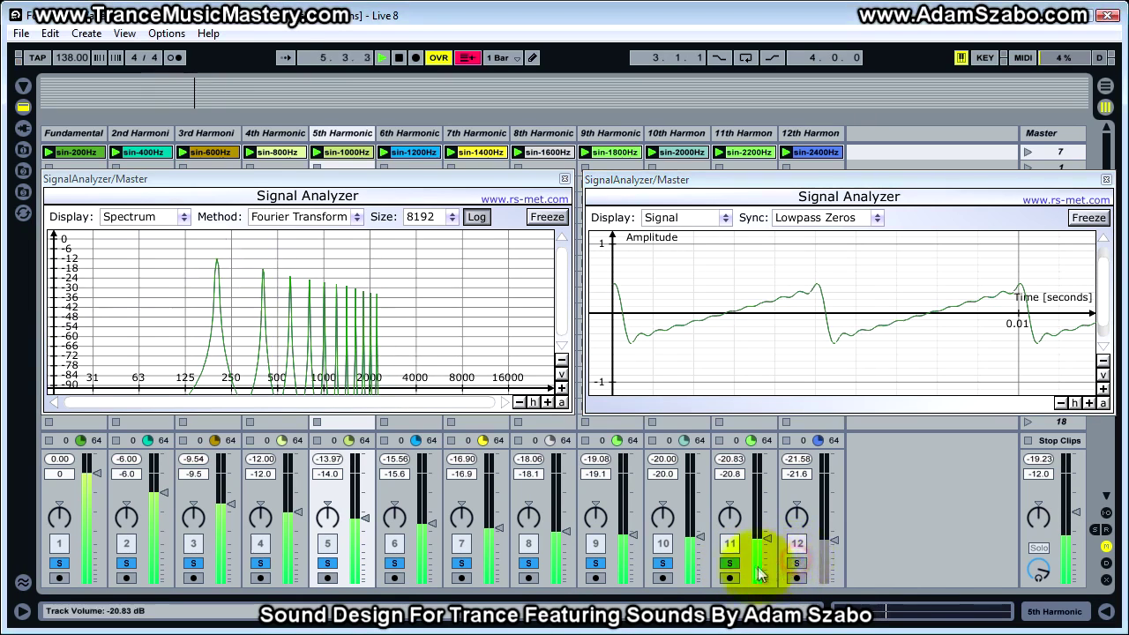
pyautogui.click(663, 563)
pyautogui.click(595, 563)
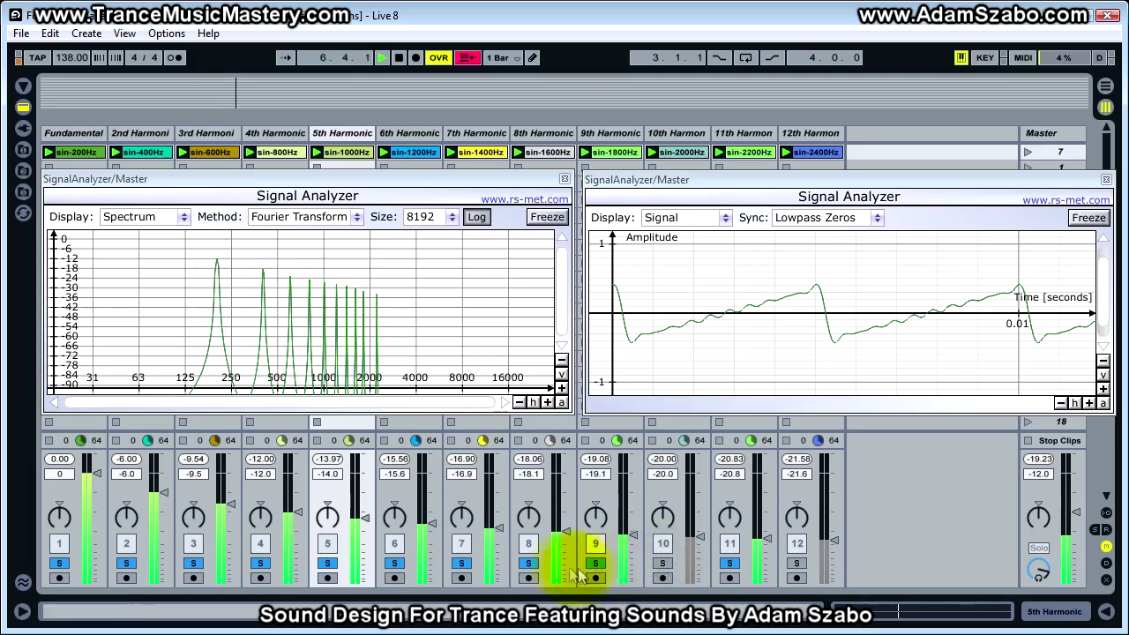
pyautogui.click(528, 562)
pyautogui.click(462, 563)
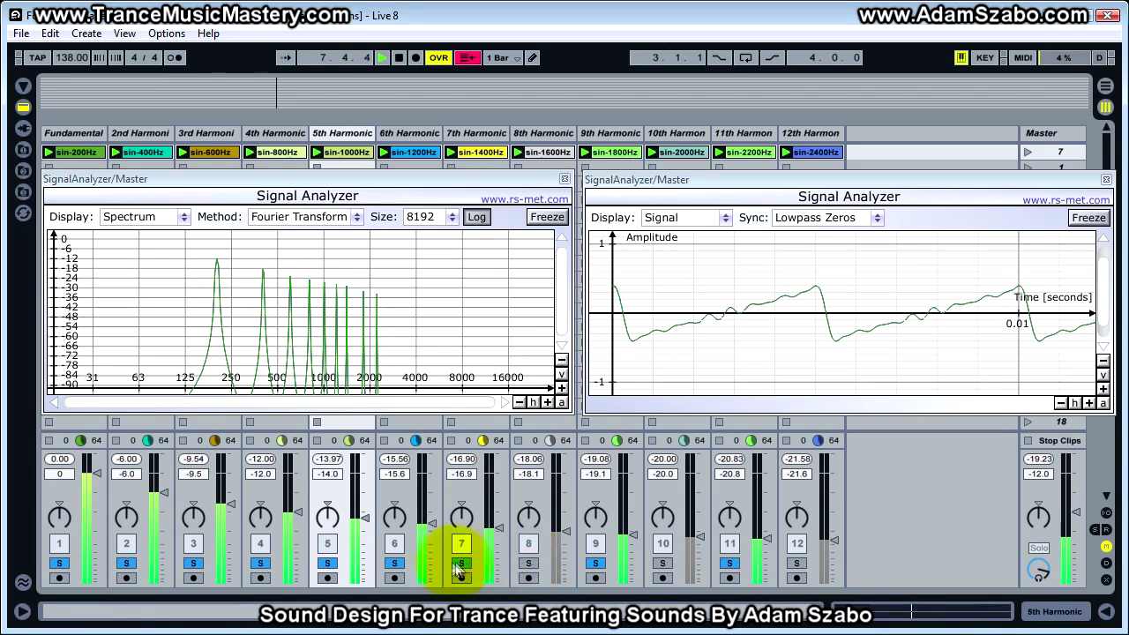
pyautogui.click(394, 563)
pyautogui.click(327, 563)
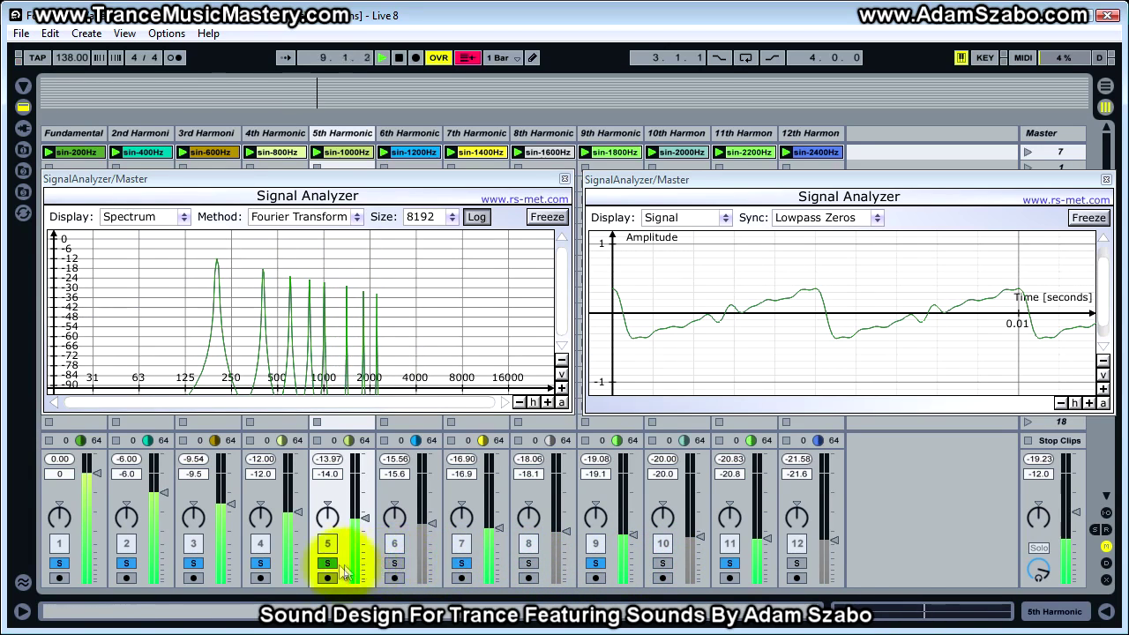
pyautogui.click(261, 562)
pyautogui.click(193, 563)
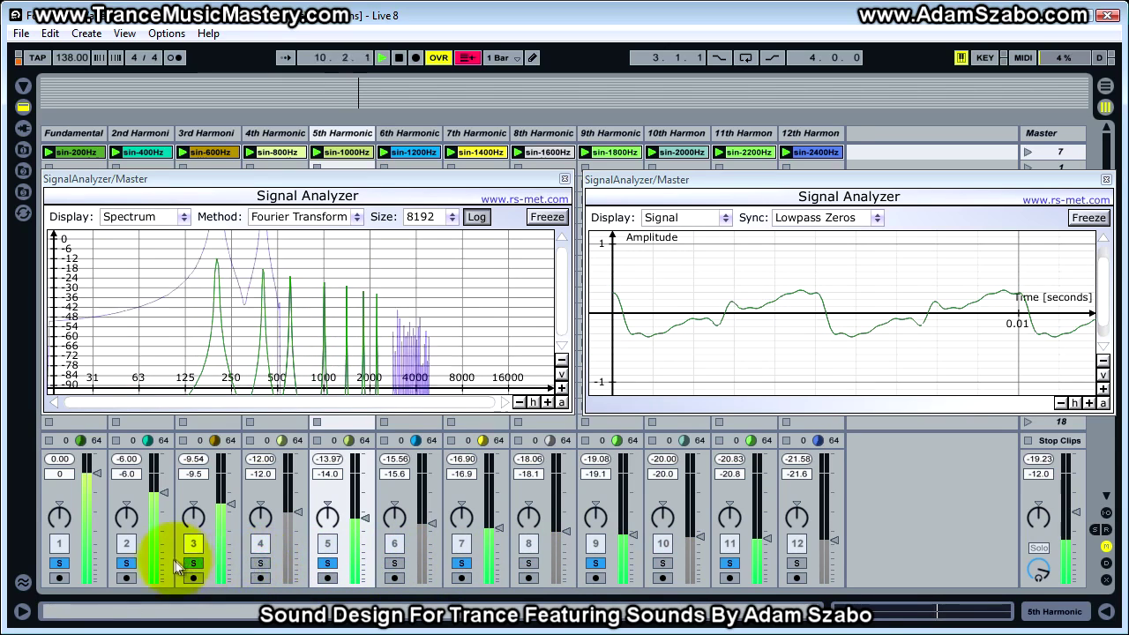
pyautogui.click(126, 563)
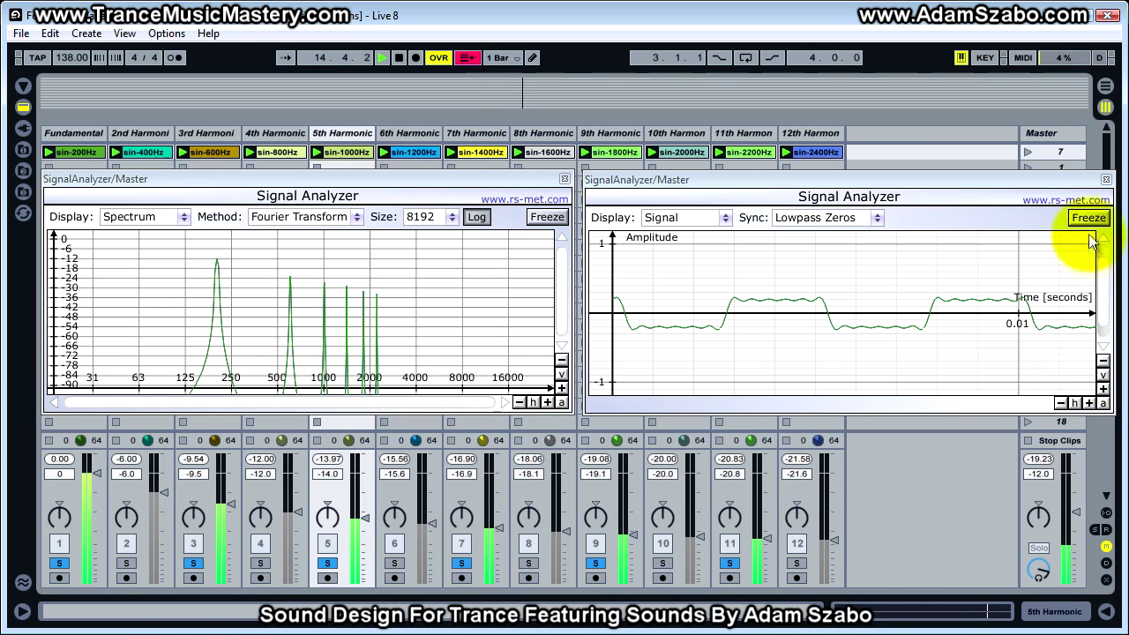
# Step: Freeze the spectrum, stop playback, and zoom the waveform display in vertically three times
pyautogui.click(545, 217)
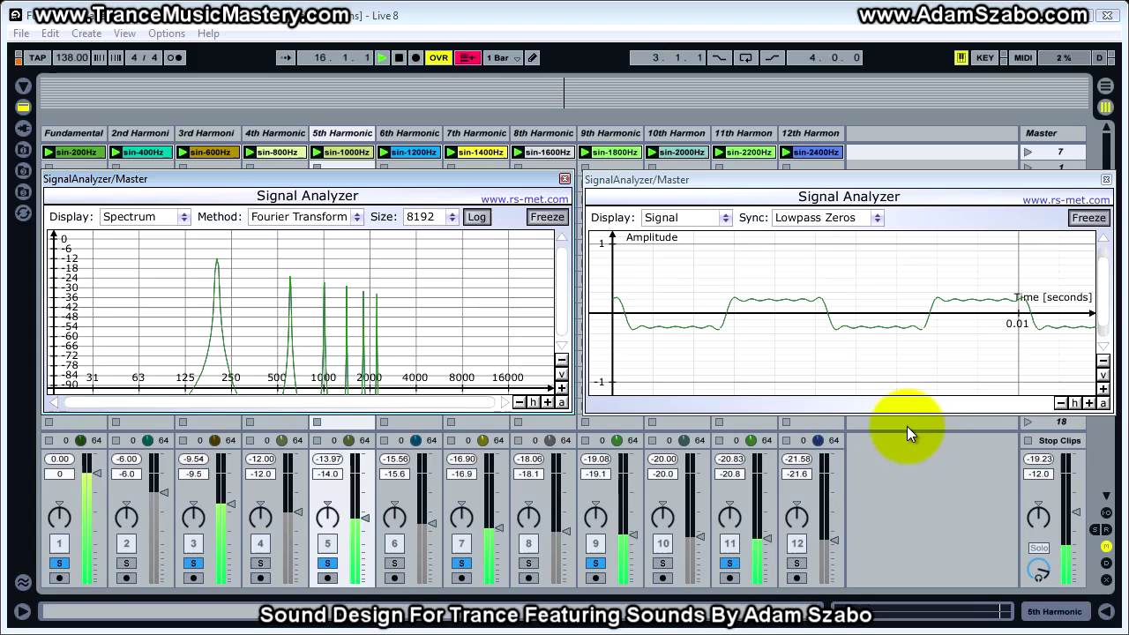
pyautogui.press('space')
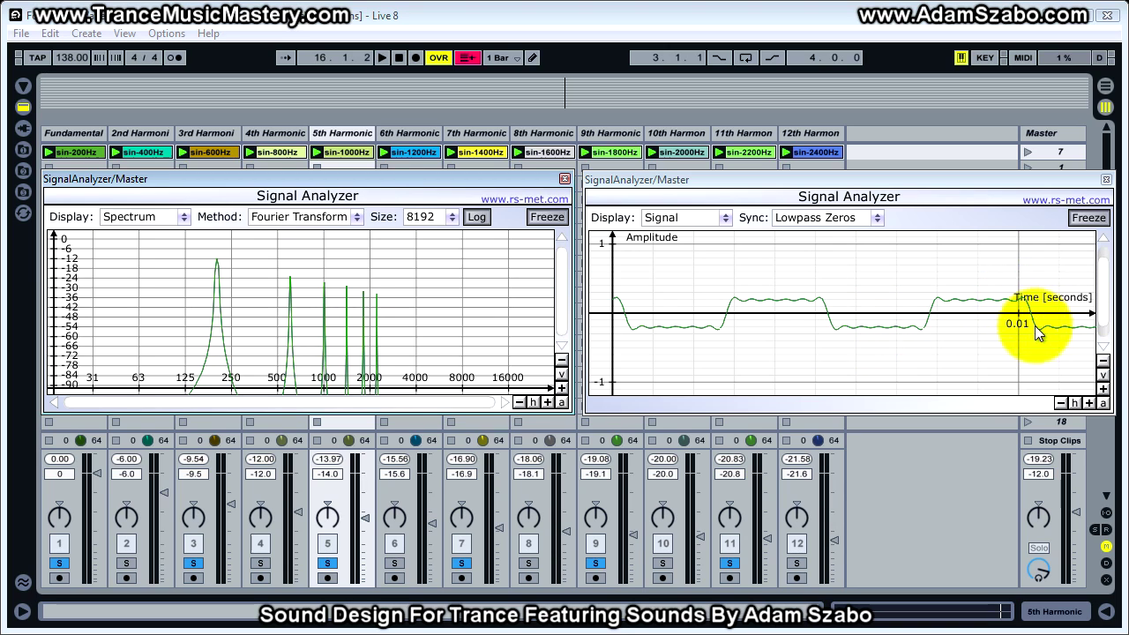
pyautogui.click(1103, 389)
pyautogui.click(1103, 389)
pyautogui.click(1103, 389)
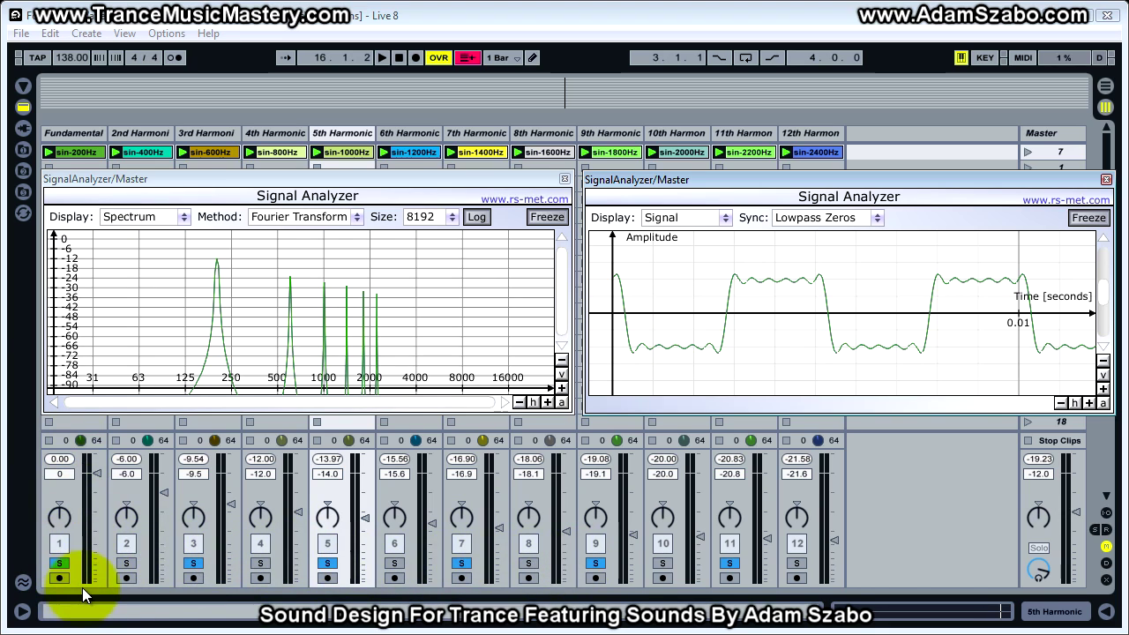
# Step: Un-solo the 11th, 9th, 7th, 5th and 3rd harmonics and play the 200 Hz fundamental alone
pyautogui.click(731, 565)
pyautogui.click(595, 563)
pyautogui.click(461, 563)
pyautogui.click(332, 564)
pyautogui.click(193, 562)
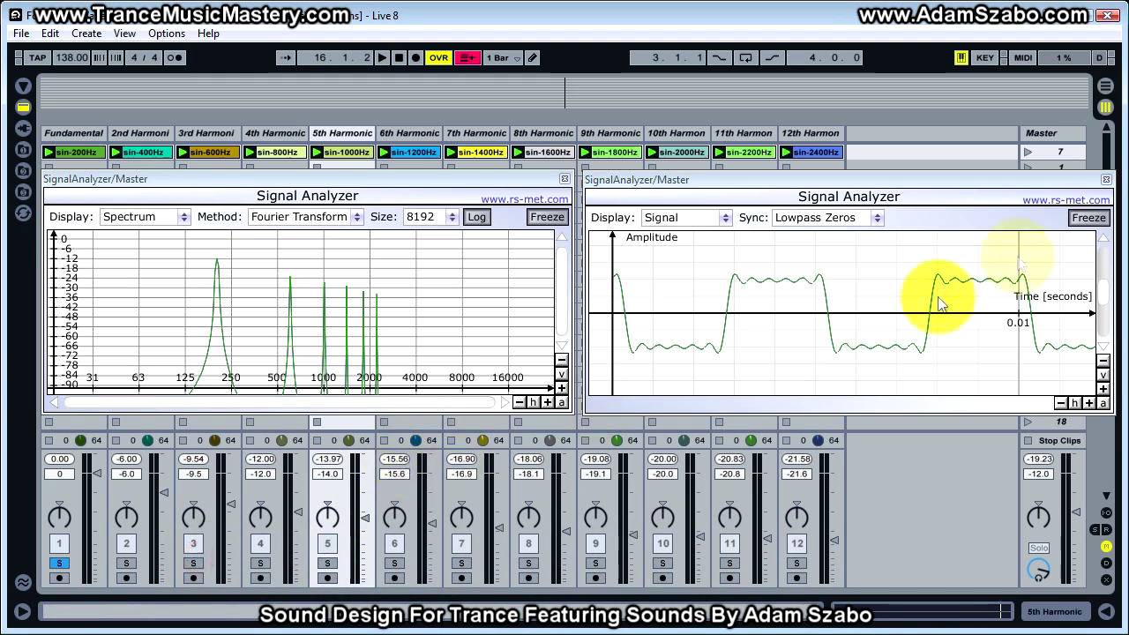
pyautogui.press('space')
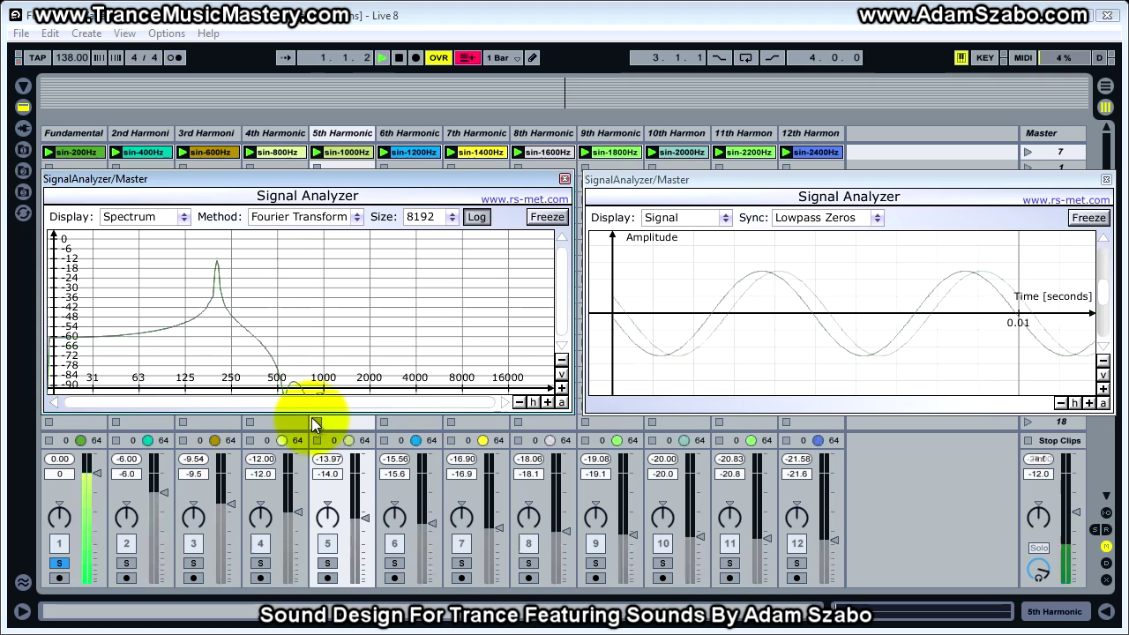
# Step: Add the 3rd, 5th, 7th, 9th and 11th harmonics back to the solo one by one
pyautogui.click(195, 564)
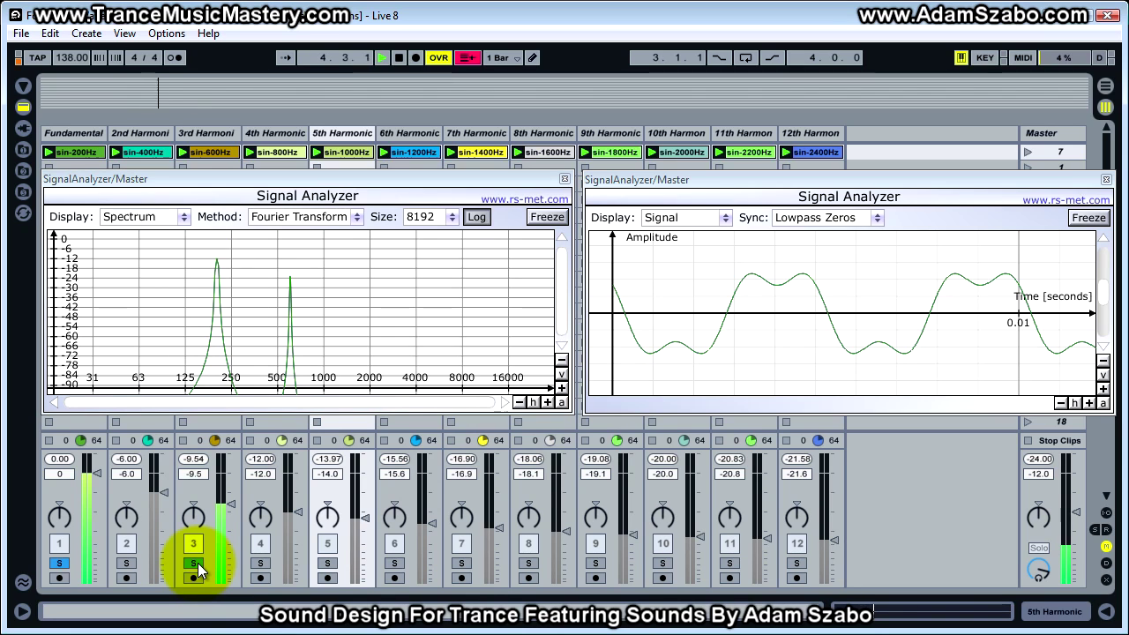
pyautogui.click(328, 564)
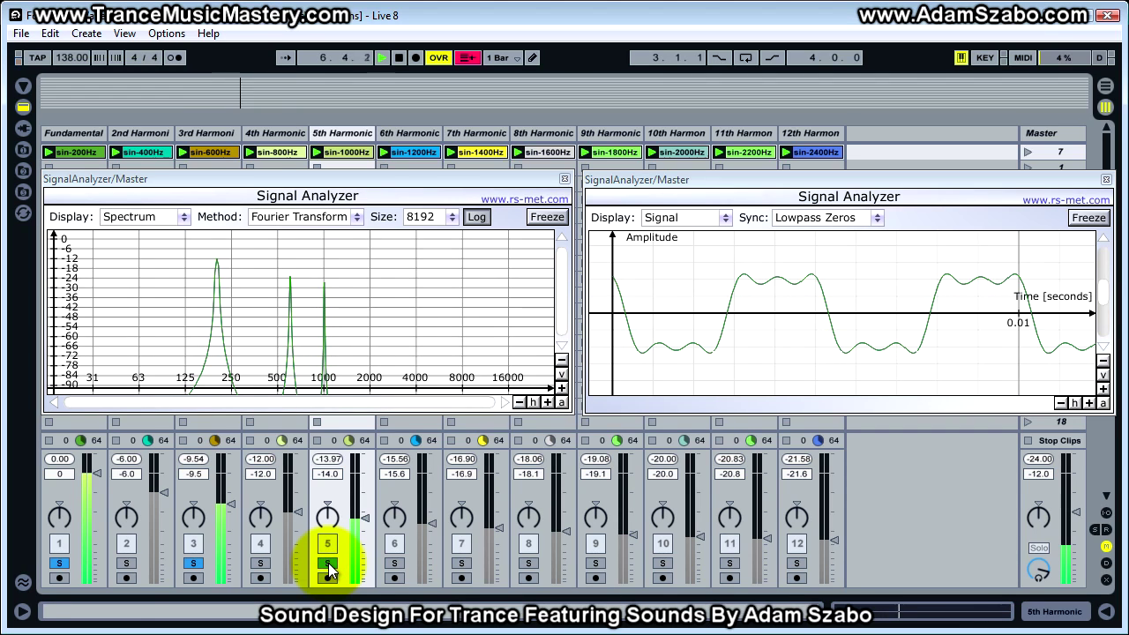
pyautogui.click(461, 565)
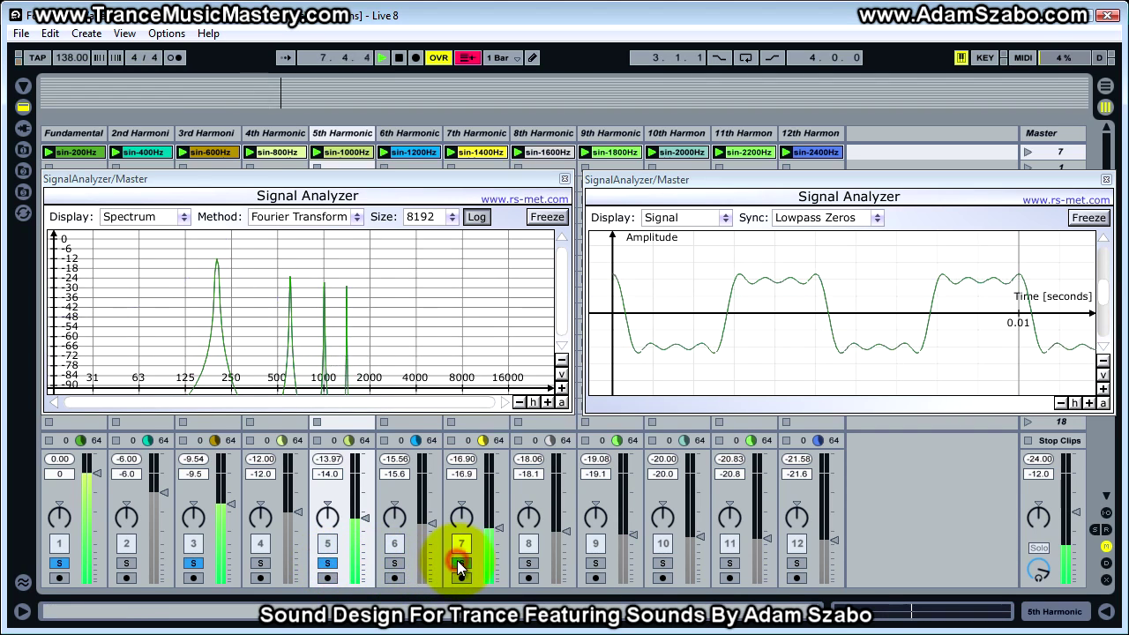
pyautogui.click(596, 565)
pyautogui.click(730, 564)
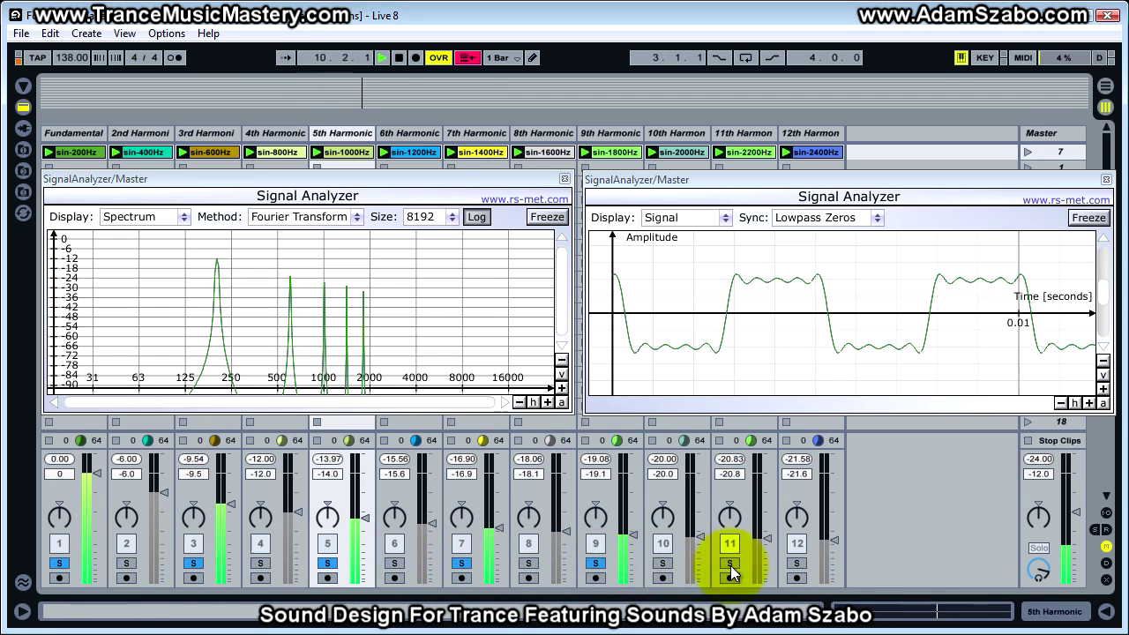
pyautogui.click(730, 564)
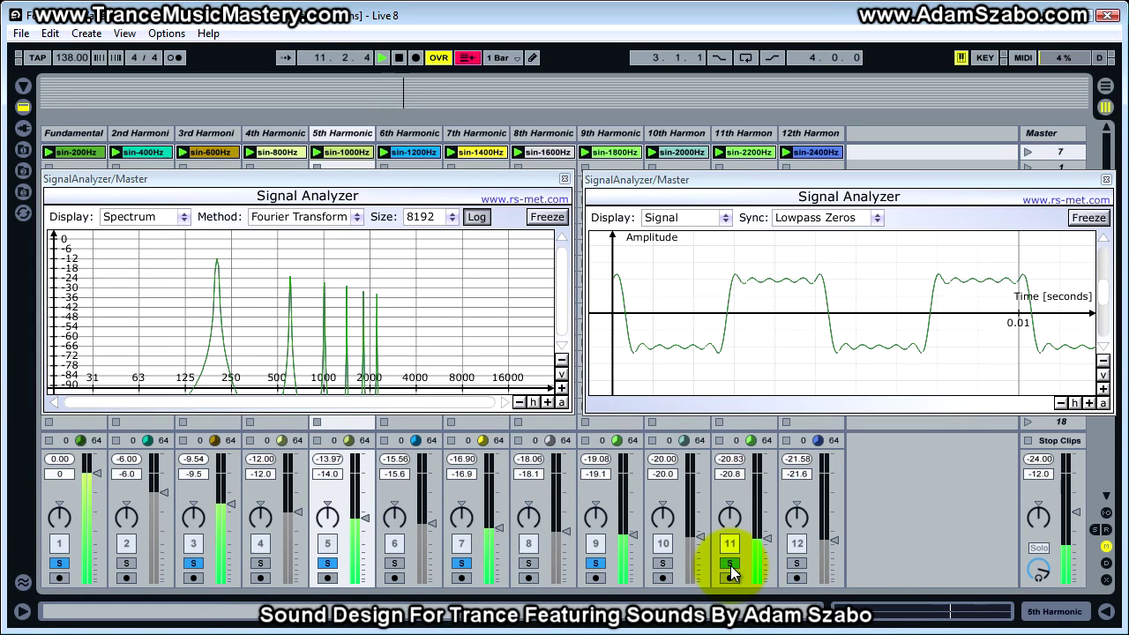
# Step: Freeze the waveform and spectrum displays, stop playback, and select the 11th harmonic track
pyautogui.click(1089, 218)
pyautogui.click(554, 218)
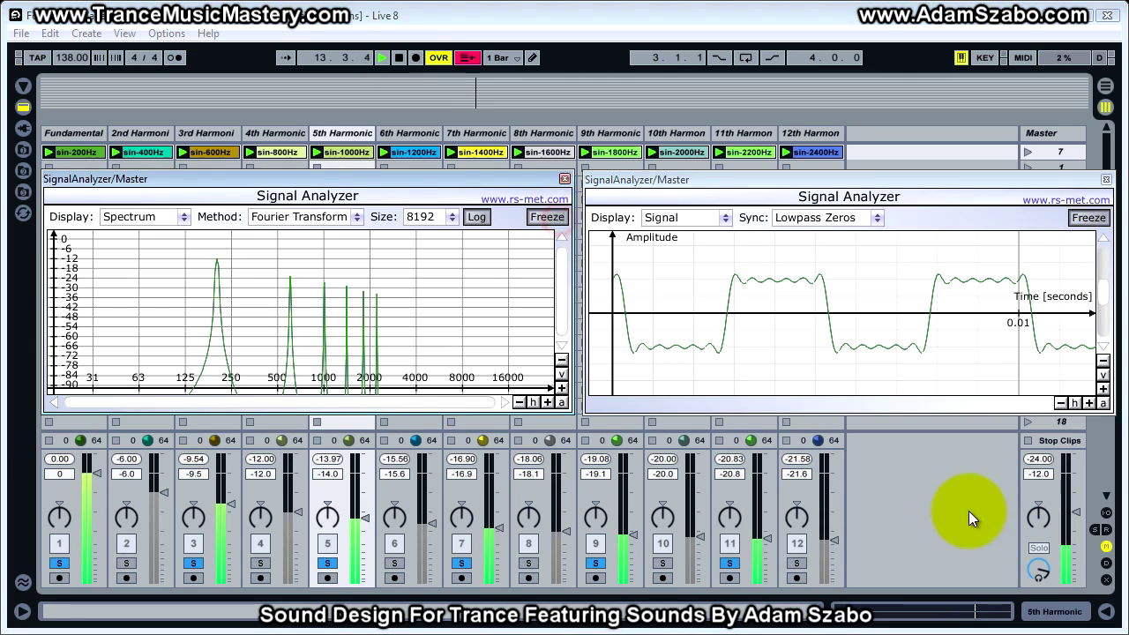
pyautogui.press('space')
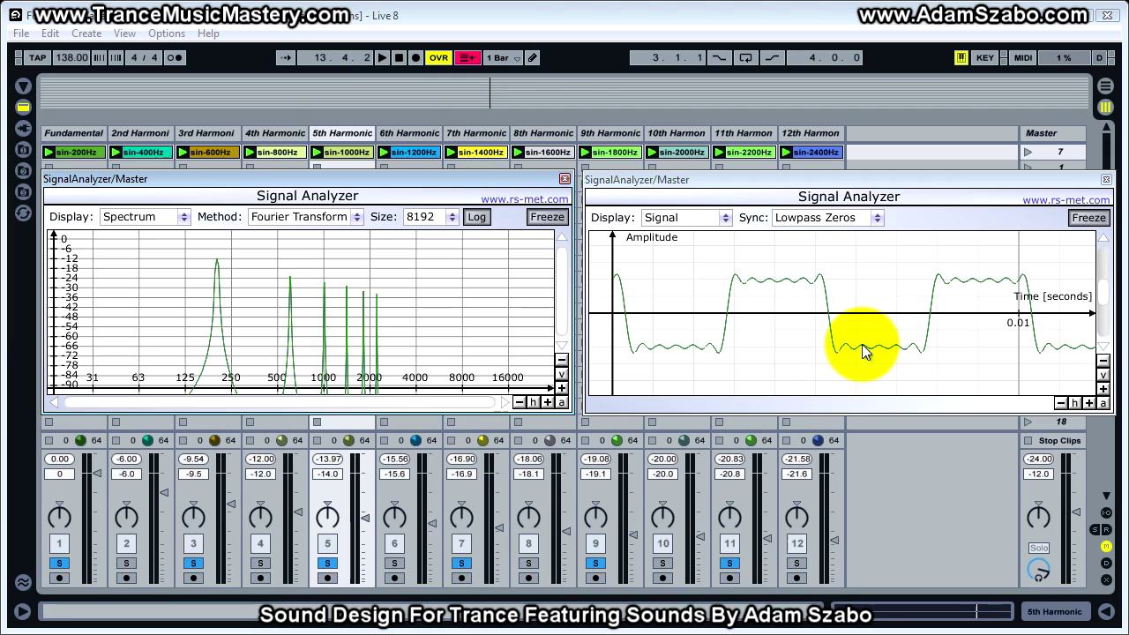
pyautogui.click(933, 509)
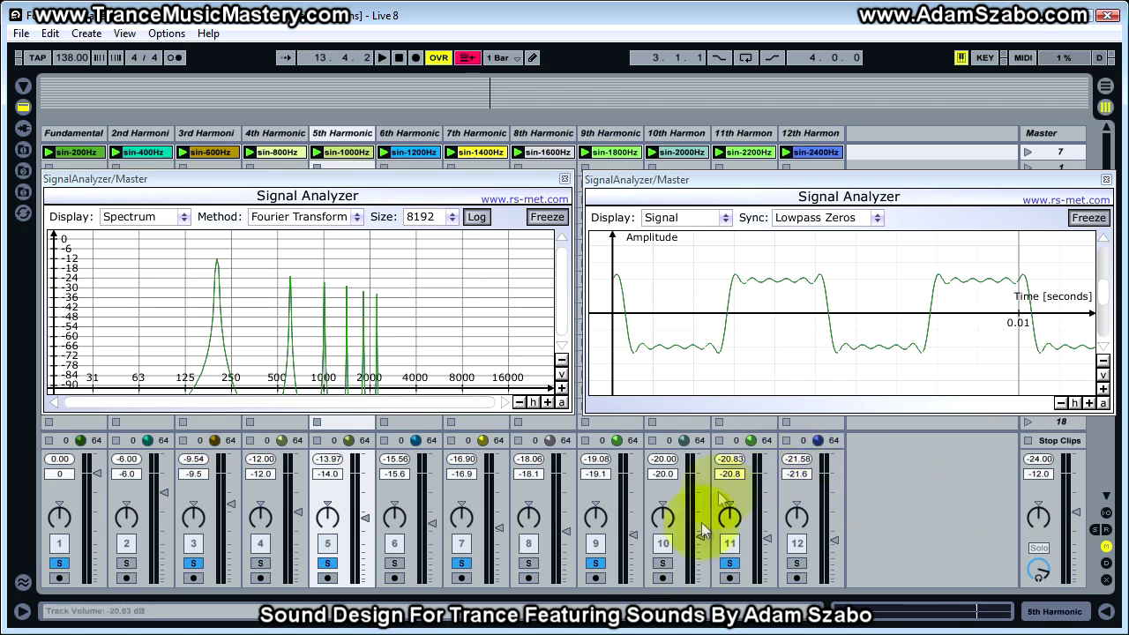
pyautogui.click(733, 515)
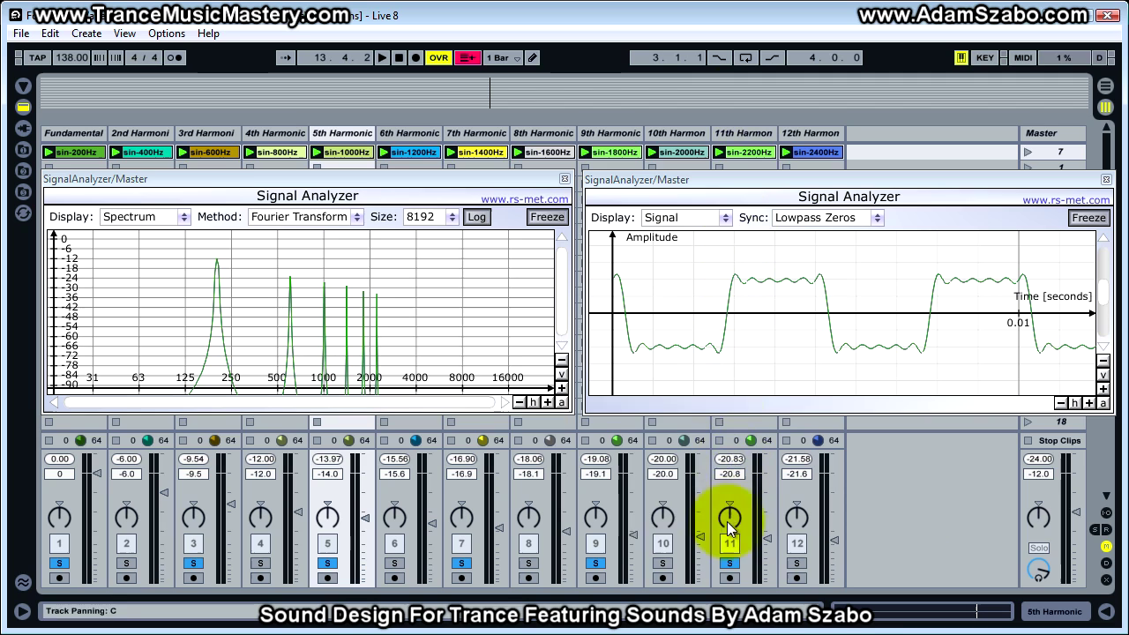